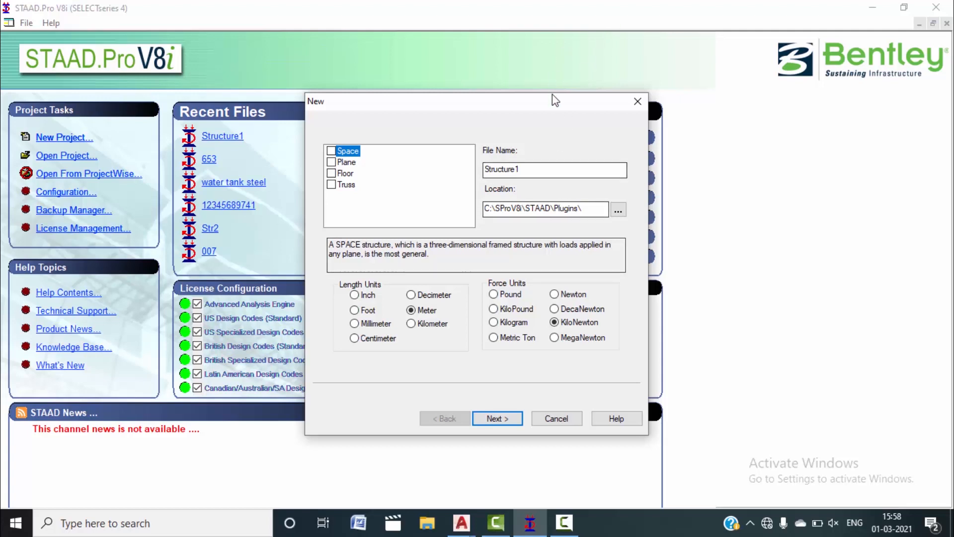
- Create a new Space structure project named "building 1" and proceed into the model
{"action": "double_click", "coordinate": [529, 170]}
{"action": "type", "text": "buili"}
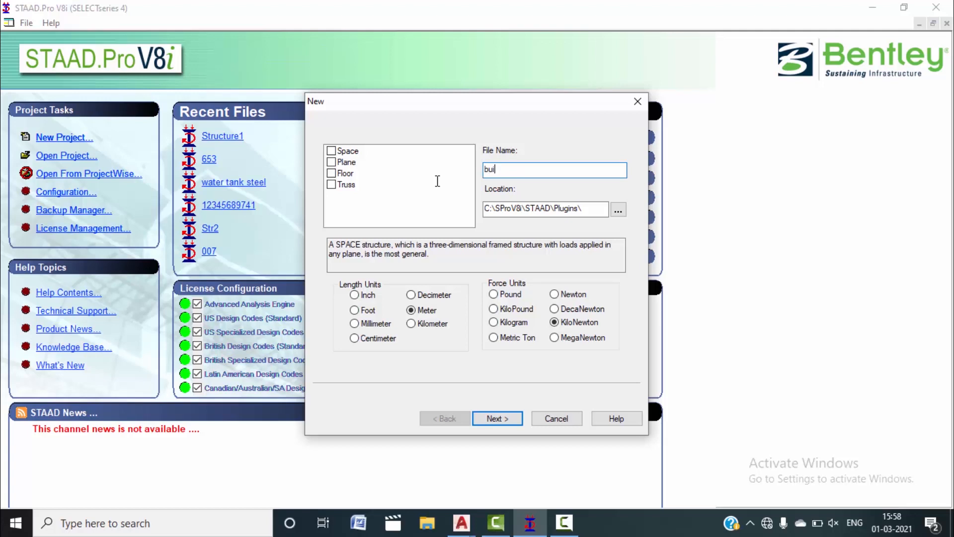
{"action": "key", "text": "BackSpace"}
{"action": "key", "text": "BackSpace"}
{"action": "type", "text": "lding 1"}
{"action": "left_click", "coordinate": [331, 151]}
{"action": "left_click", "coordinate": [498, 418]}
{"action": "left_click", "coordinate": [498, 419]}
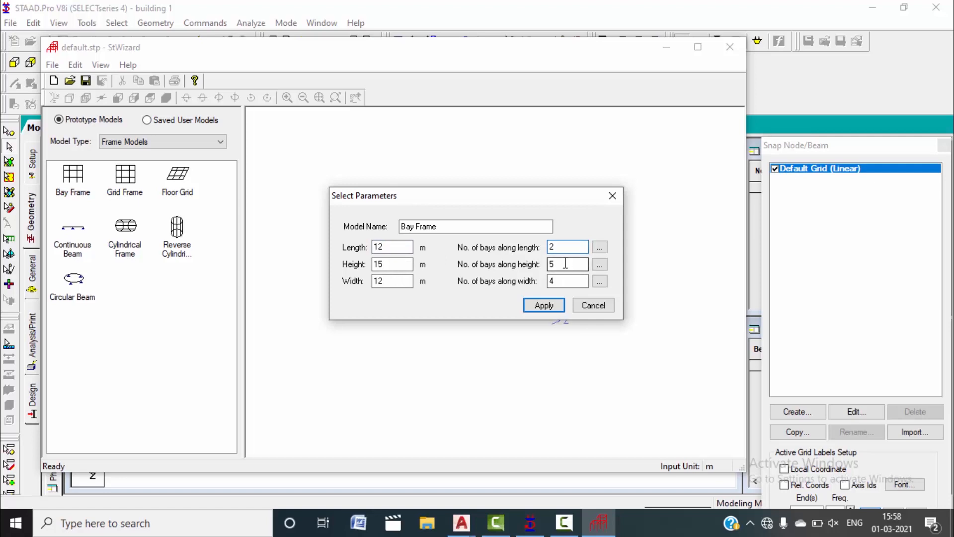
- Generate the Bay Frame with 3 bays along the height and 2 along the width, and transfer it into the model
{"action": "left_click_drag", "start_coordinate": [564, 264], "coordinate": [502, 282]}
{"action": "type", "text": "32"}
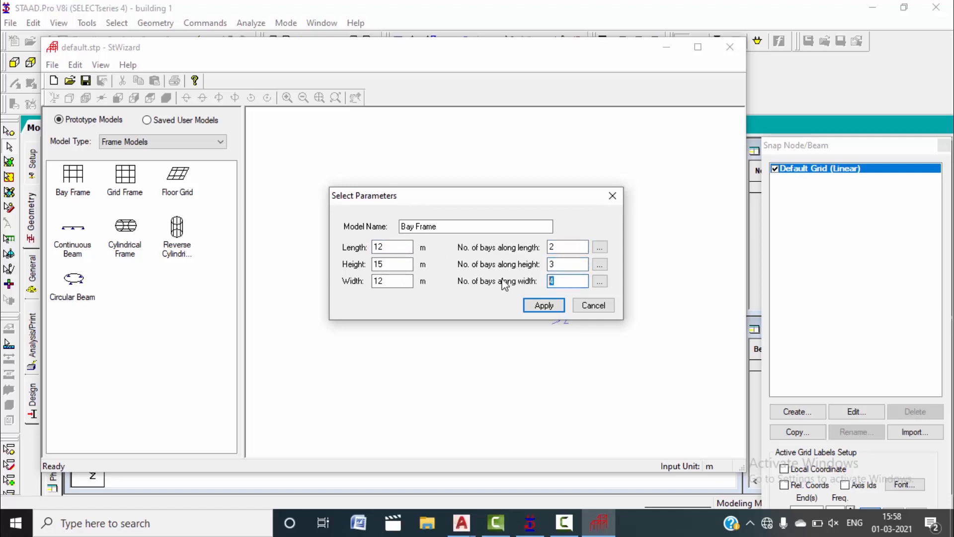
{"action": "left_click", "coordinate": [553, 309]}
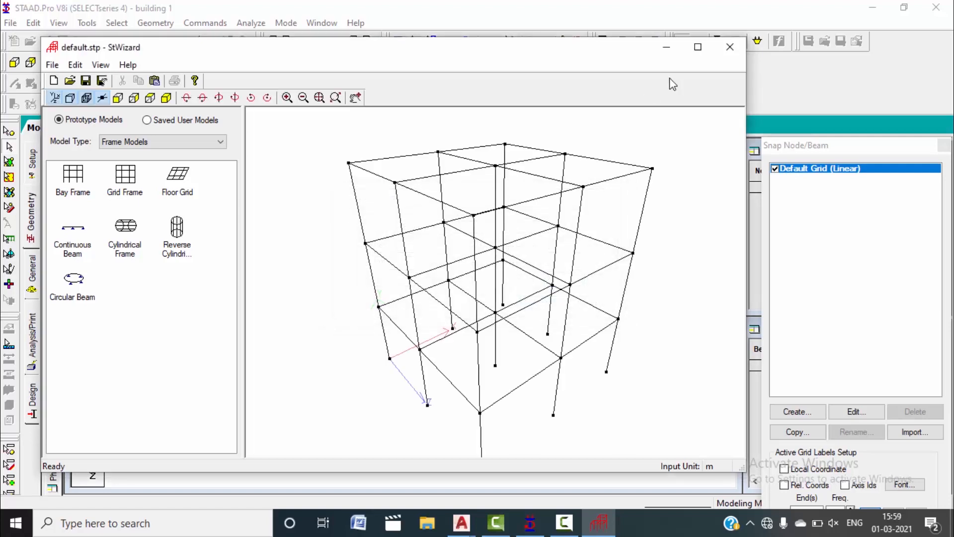
{"action": "left_click", "coordinate": [729, 48]}
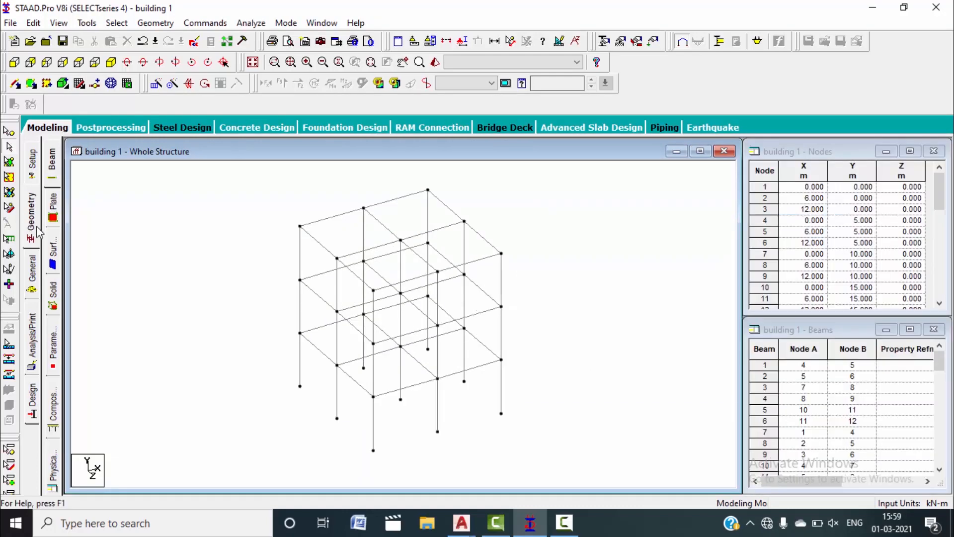
- Define a rectangular concrete section property with YD 0.45 m and ZD 0.45 m
{"action": "left_click", "coordinate": [32, 271]}
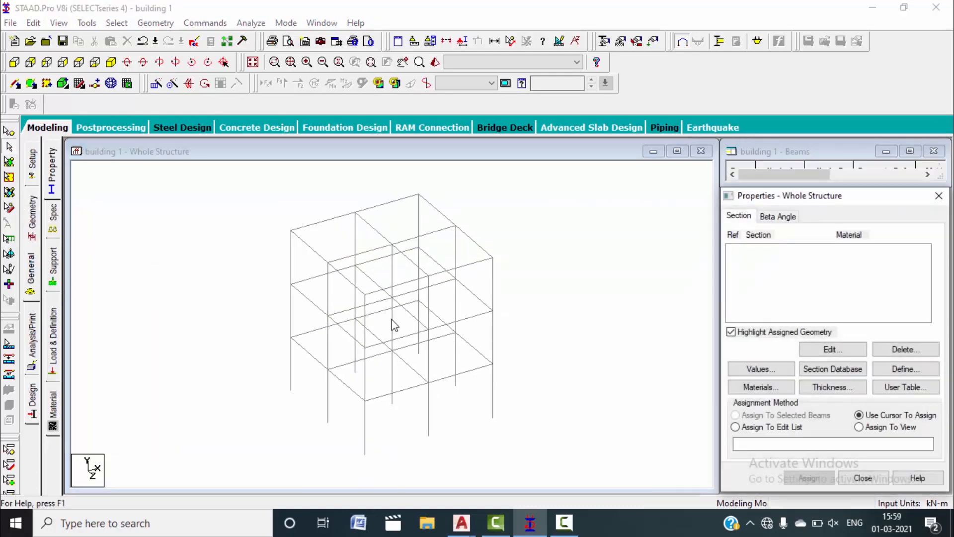
{"action": "left_click", "coordinate": [905, 368]}
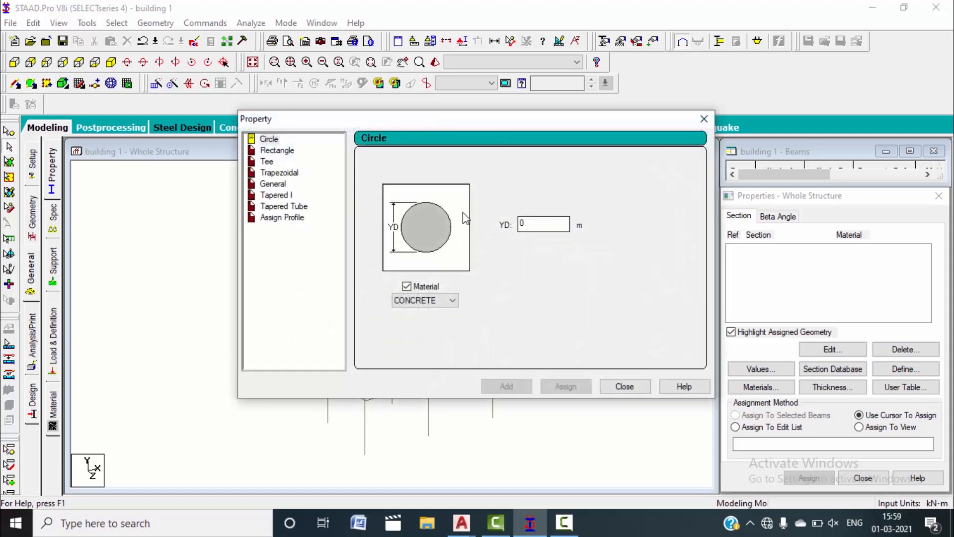
{"action": "left_click", "coordinate": [277, 150]}
{"action": "left_click", "coordinate": [533, 214]}
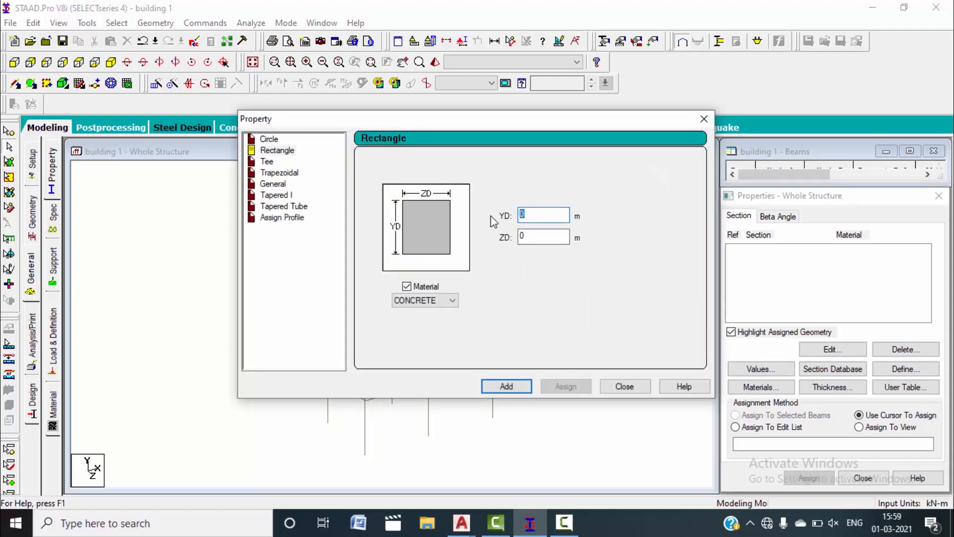
{"action": "type", "text": "0.45"}
{"action": "left_click", "coordinate": [550, 235]}
{"action": "type", "text": "0.45"}
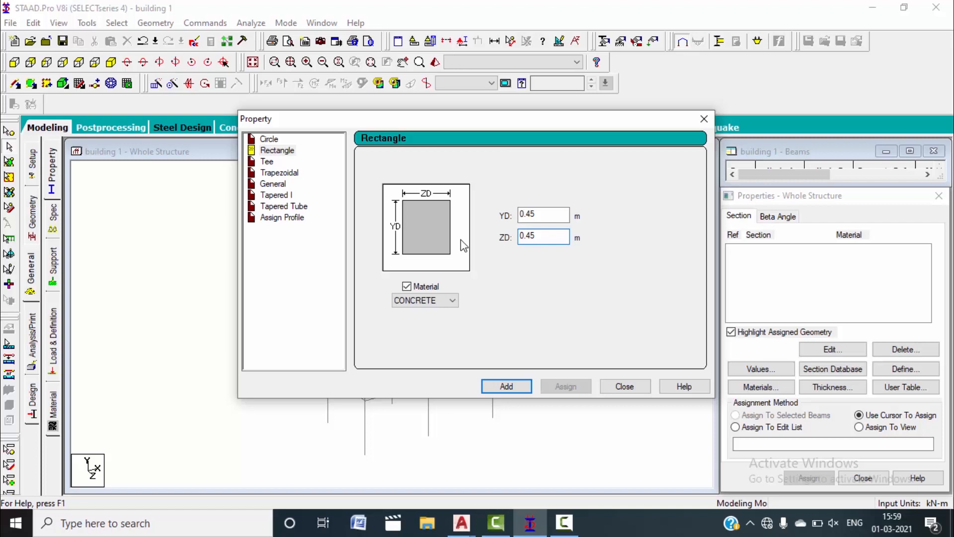
{"action": "left_click", "coordinate": [508, 386]}
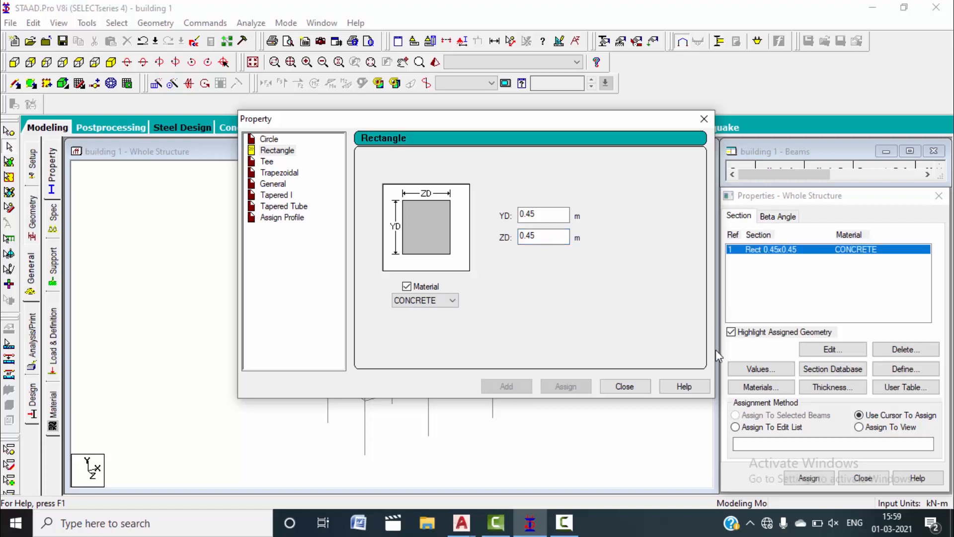
{"action": "left_click", "coordinate": [612, 389]}
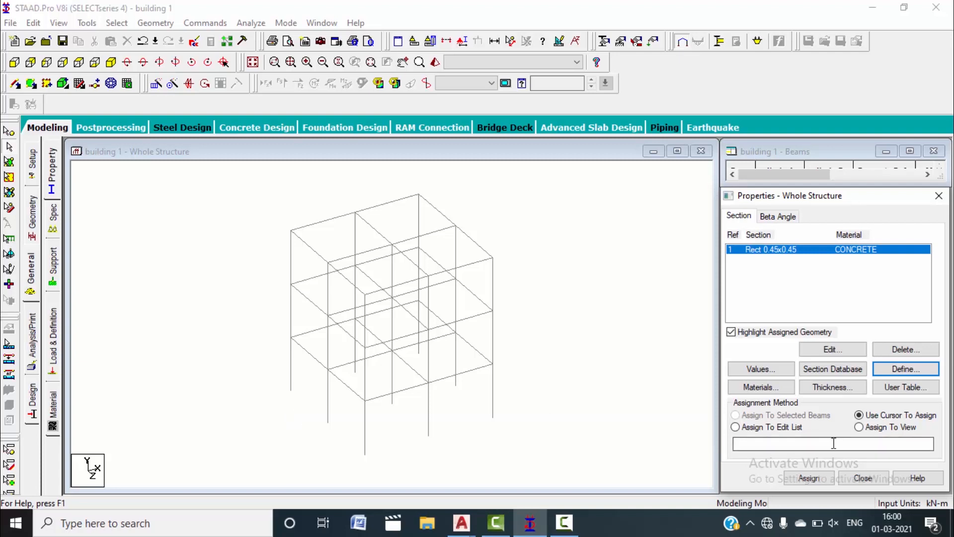
- Assign the Rect 0.45x0.45 section to every member in the view
{"action": "left_click", "coordinate": [858, 427]}
{"action": "left_click", "coordinate": [810, 478]}
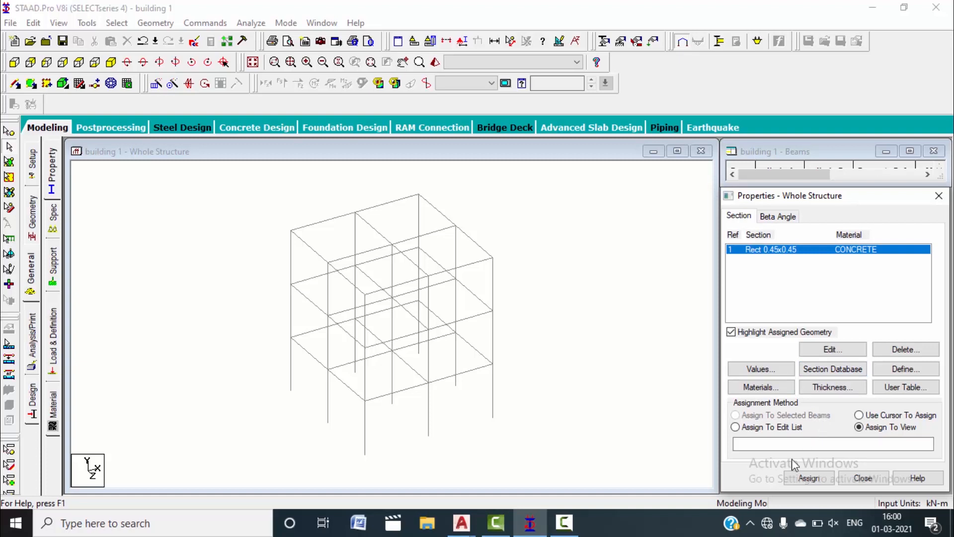
{"action": "left_click", "coordinate": [809, 477]}
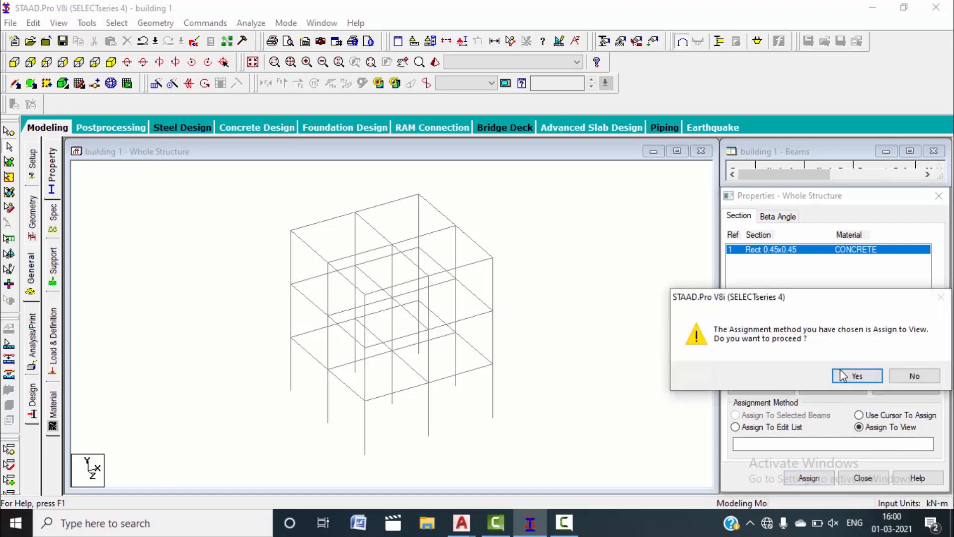
{"action": "left_click", "coordinate": [856, 374]}
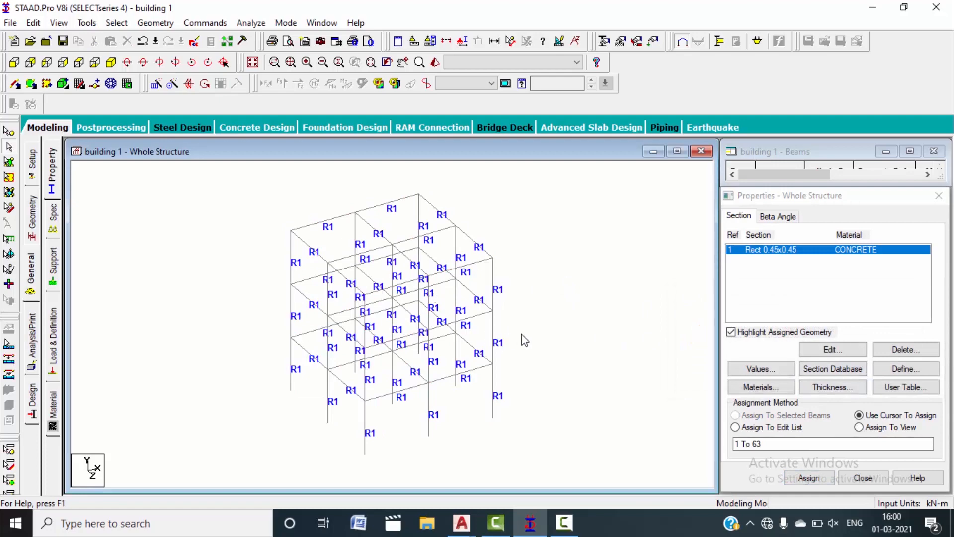
- Inspect the frame in a 3D rendered view and close that view
{"action": "left_click", "coordinate": [435, 62]}
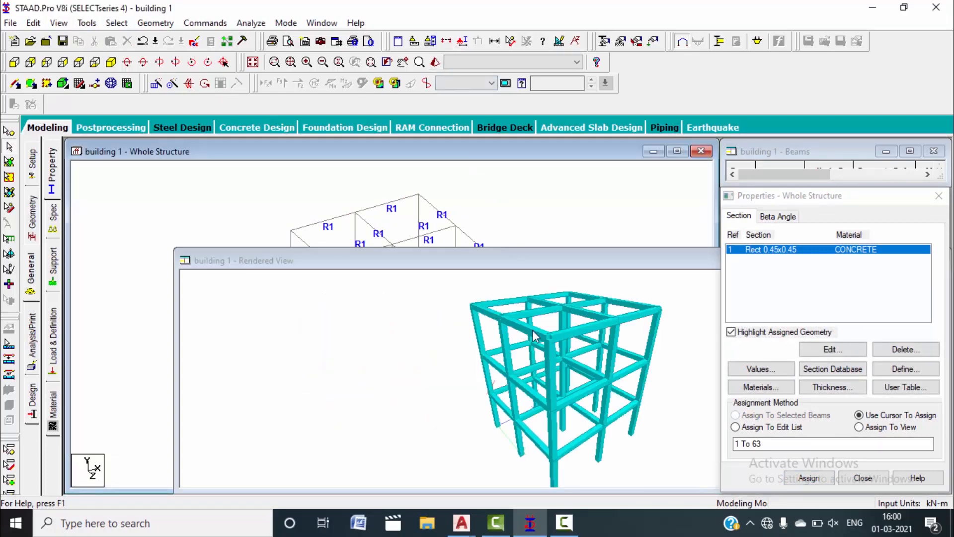
{"action": "left_click", "coordinate": [582, 268]}
{"action": "left_click_drag", "start_coordinate": [403, 273], "coordinate": [0, 280]}
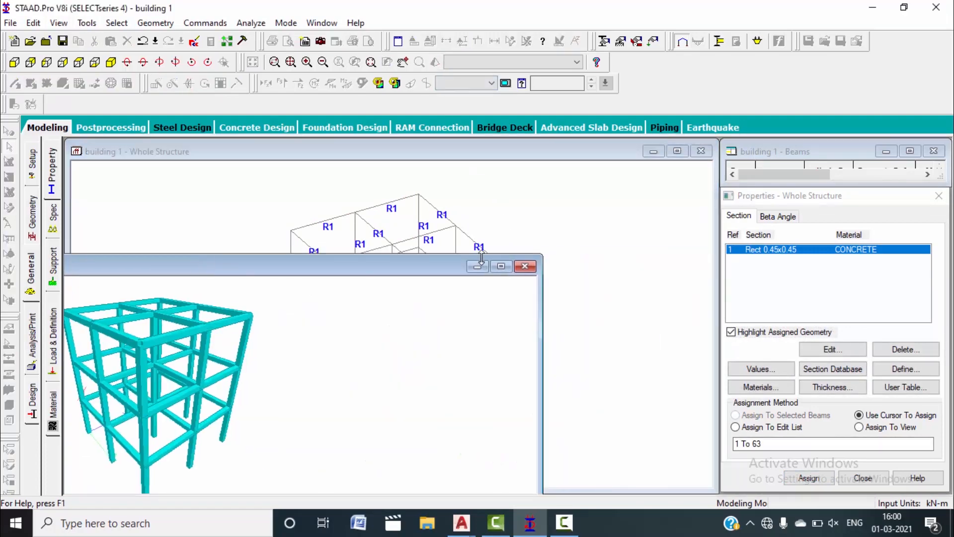
{"action": "left_click", "coordinate": [525, 266]}
- Assign Support 2 to all the column base nodes, selecting them together from the front view
{"action": "left_click", "coordinate": [52, 263]}
{"action": "left_click", "coordinate": [799, 290]}
{"action": "left_click", "coordinate": [14, 62]}
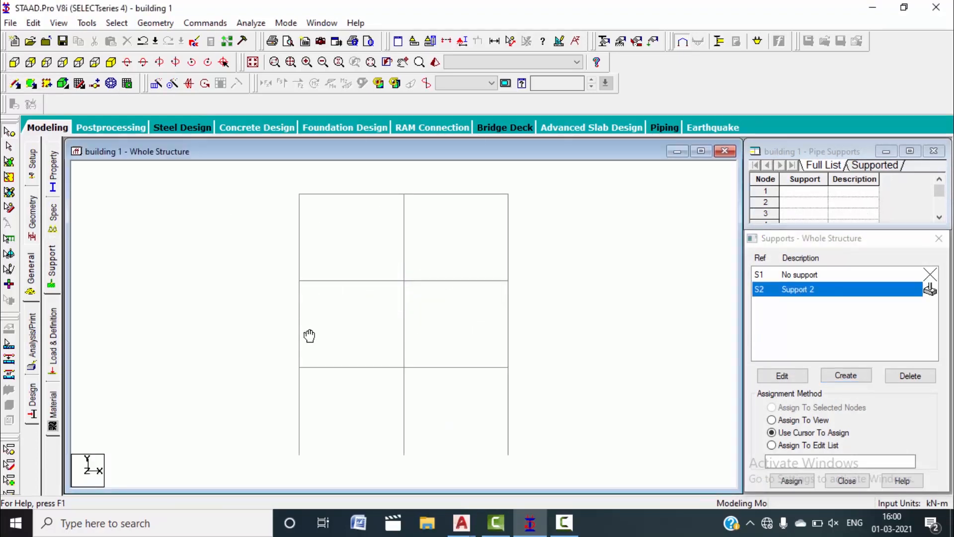
{"action": "left_click_drag", "start_coordinate": [249, 386], "coordinate": [544, 434]}
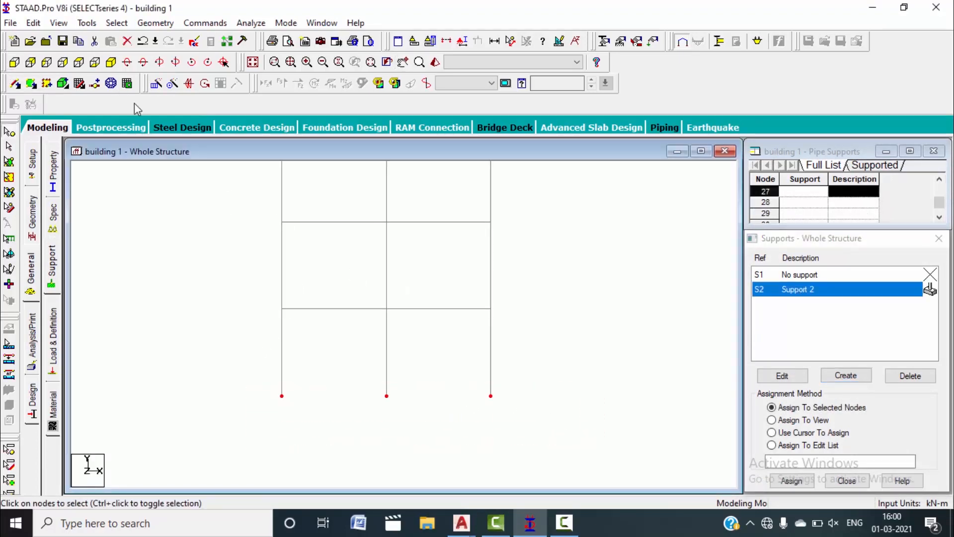
{"action": "left_click", "coordinate": [111, 62]}
{"action": "left_click", "coordinate": [805, 478]}
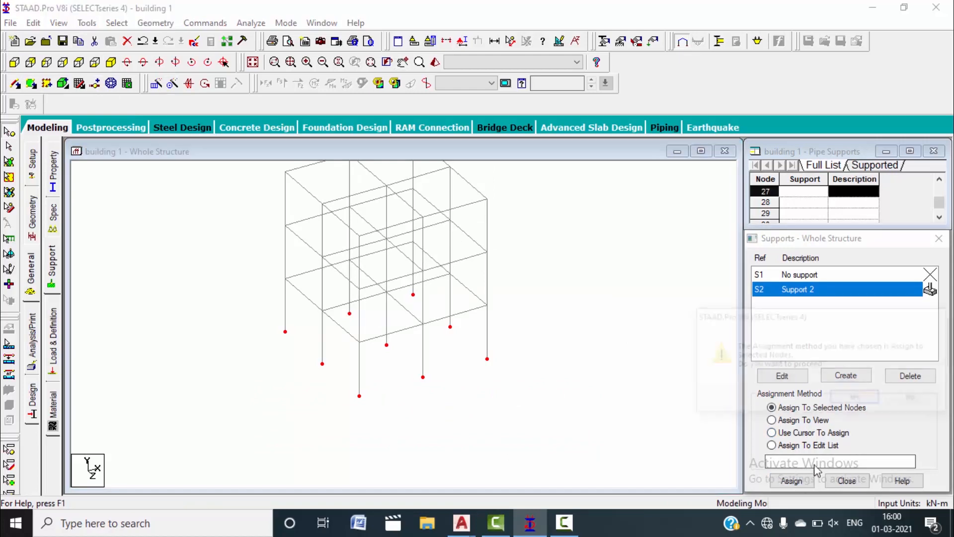
{"action": "left_click", "coordinate": [851, 398]}
{"action": "left_click", "coordinate": [598, 378]}
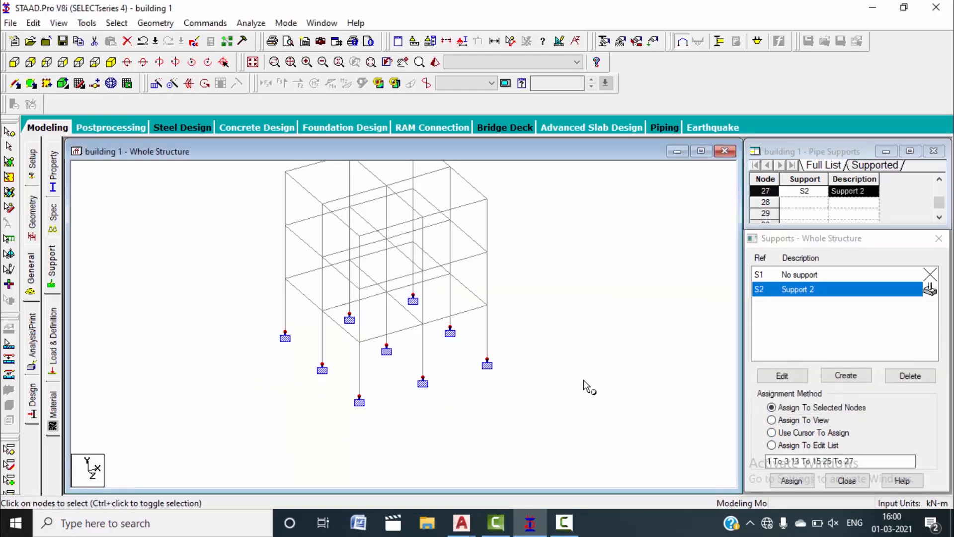
- Add a primary load case of type Live titled DL and delete it again
{"action": "left_click", "coordinate": [54, 343]}
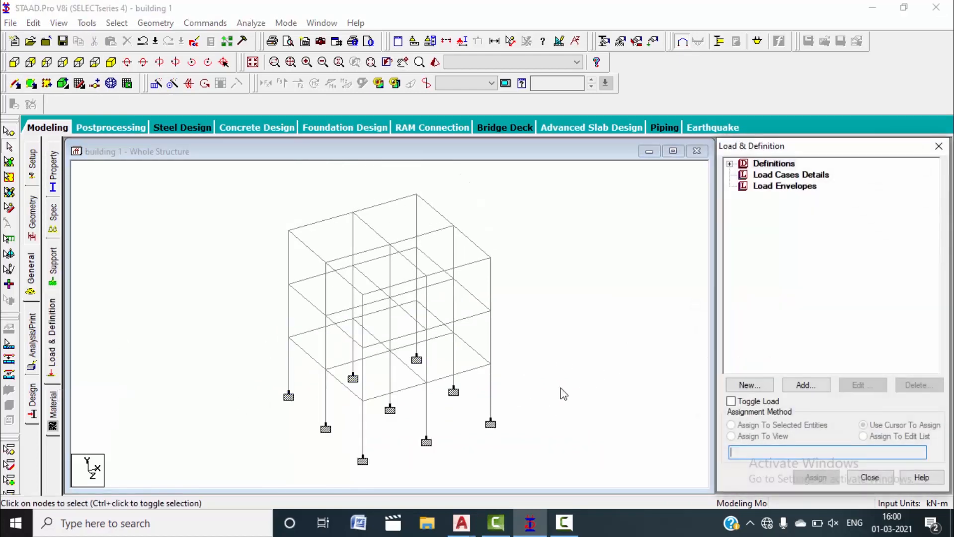
{"action": "left_click", "coordinate": [780, 175]}
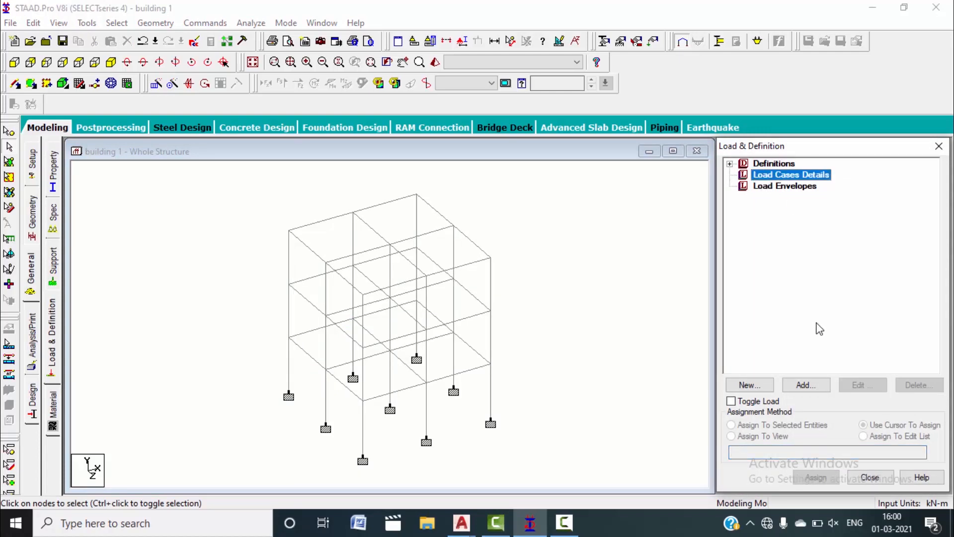
{"action": "left_click", "coordinate": [805, 385]}
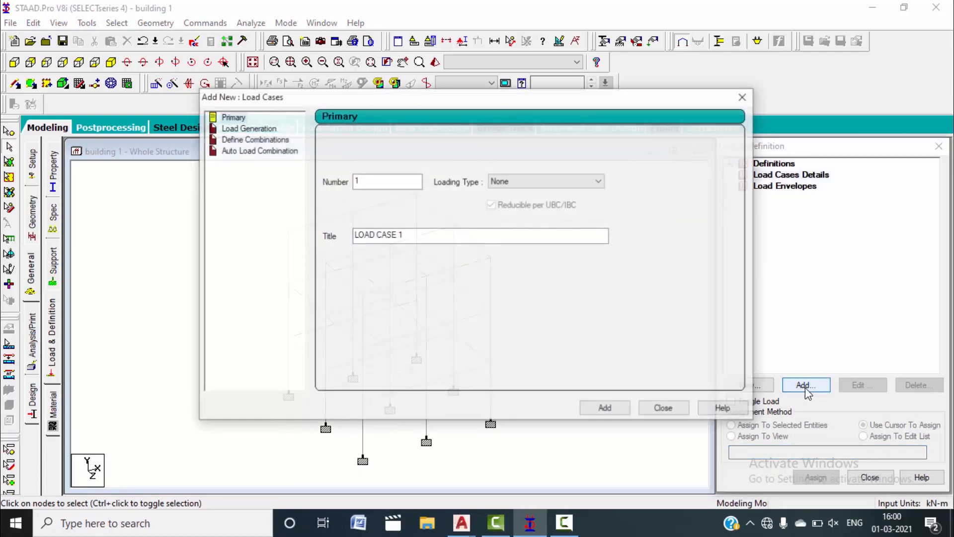
{"action": "left_click", "coordinate": [567, 183]}
{"action": "left_click", "coordinate": [527, 203]}
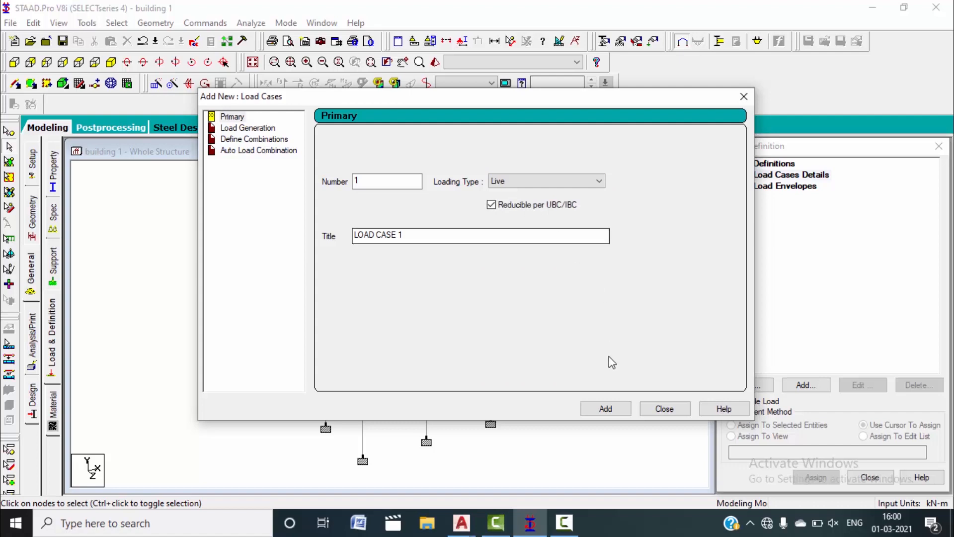
{"action": "double_click", "coordinate": [355, 232]}
{"action": "type", "text": "DL"}
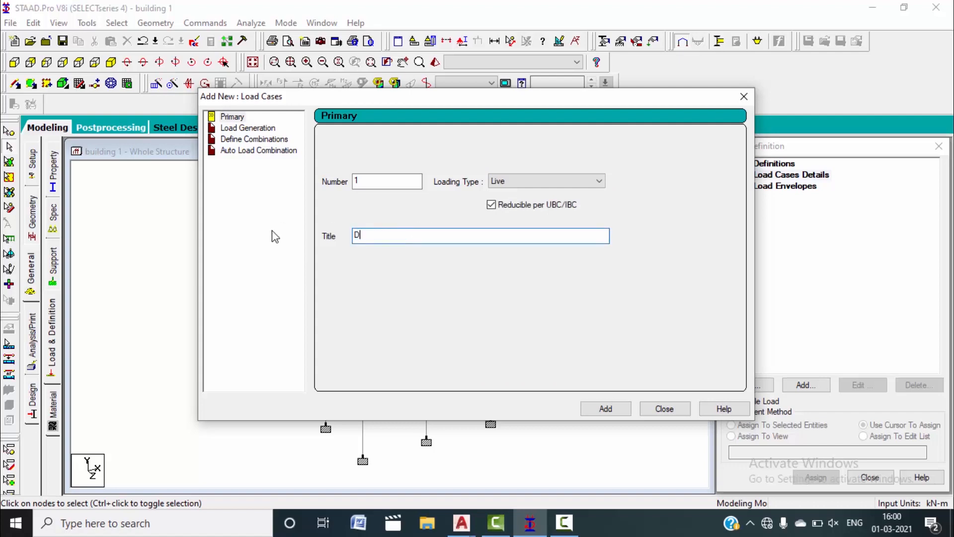
{"action": "left_click", "coordinate": [613, 413]}
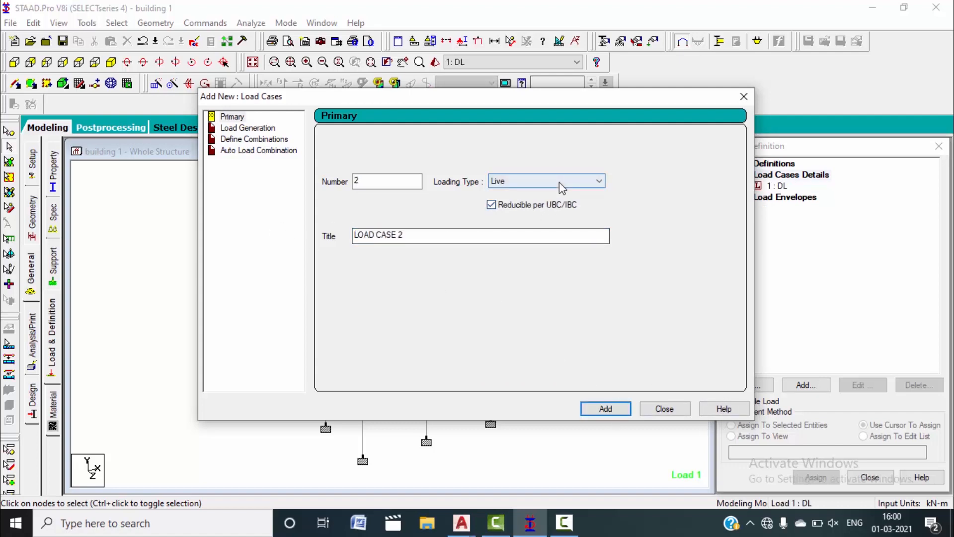
{"action": "left_click", "coordinate": [661, 408]}
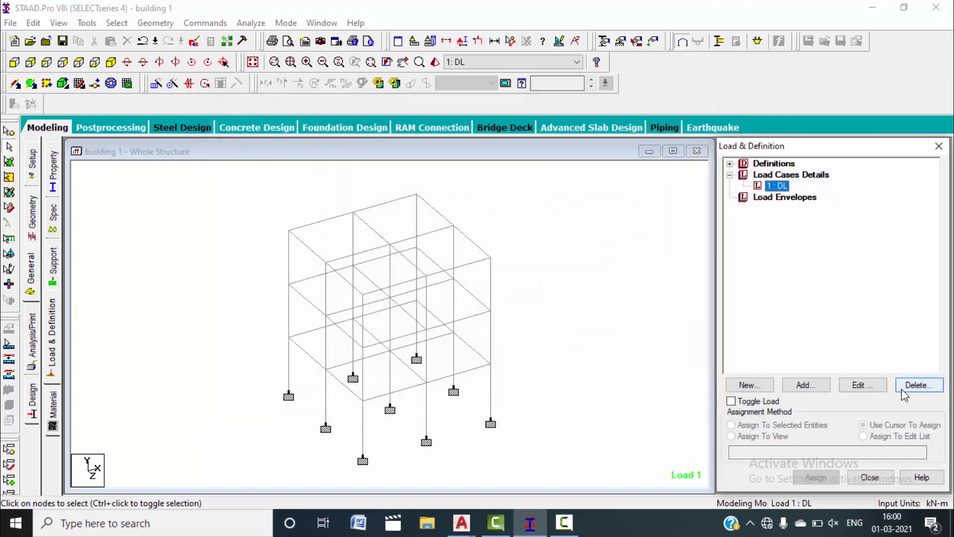
{"action": "left_click", "coordinate": [915, 386]}
{"action": "left_click", "coordinate": [852, 351]}
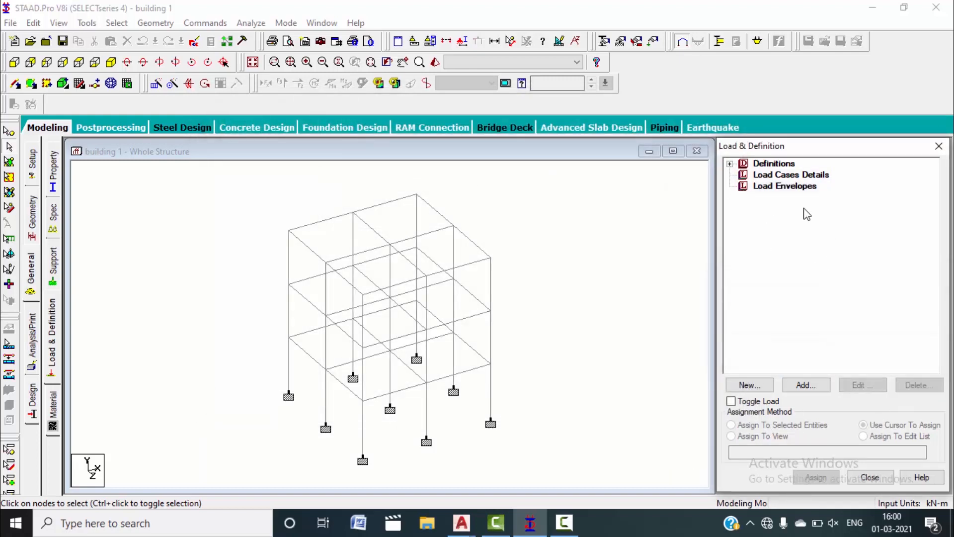
- Add a primary load case of loading type Dead titled DL
{"action": "left_click", "coordinate": [790, 175]}
{"action": "left_click", "coordinate": [806, 385]}
{"action": "left_click_drag", "start_coordinate": [415, 235], "coordinate": [350, 236]}
{"action": "type", "text": "DL"}
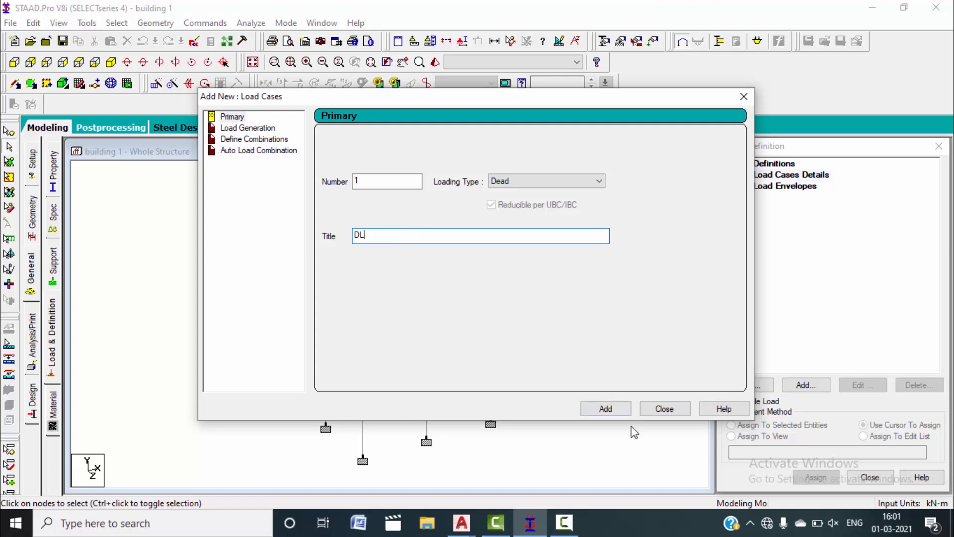
{"action": "left_click", "coordinate": [614, 411]}
- Add a second primary load case of loading type Live titled LL and finish adding load cases
{"action": "left_click", "coordinate": [571, 183]}
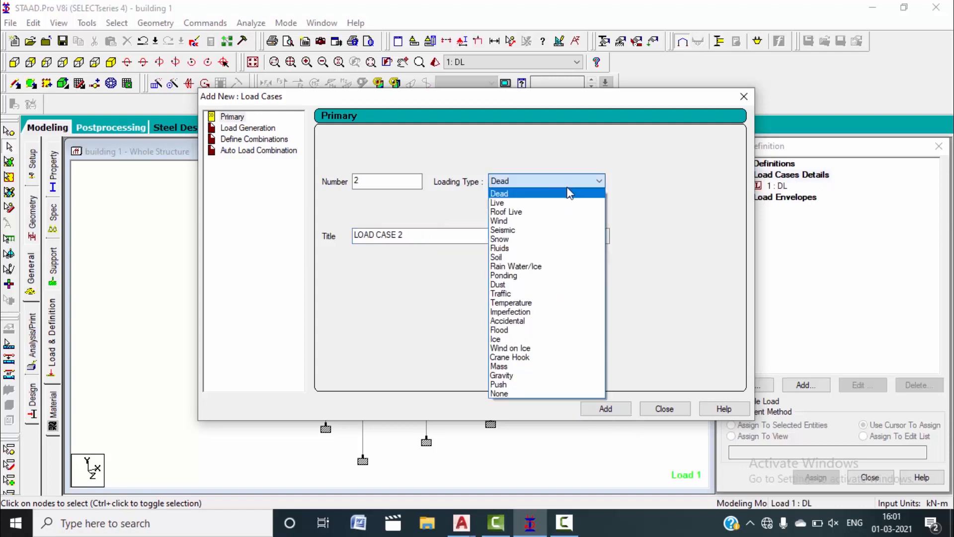
{"action": "left_click", "coordinate": [522, 202]}
{"action": "left_click_drag", "start_coordinate": [424, 240], "coordinate": [279, 252]}
{"action": "type", "text": "LL"}
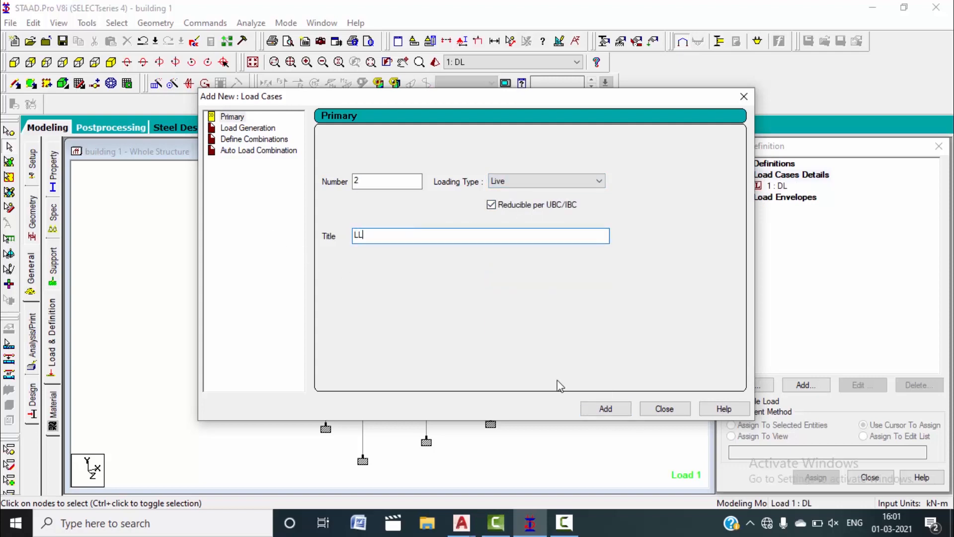
{"action": "left_click", "coordinate": [608, 409]}
{"action": "left_click", "coordinate": [656, 408]}
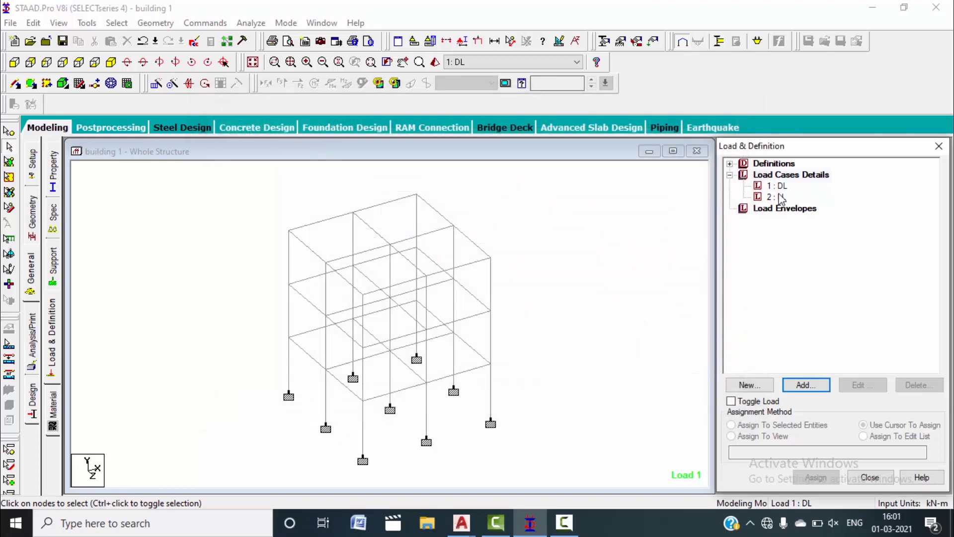
- Add a self-weight load in the Y direction with factor -1 to the DL load case
{"action": "left_click", "coordinate": [778, 186]}
{"action": "left_click", "coordinate": [803, 385]}
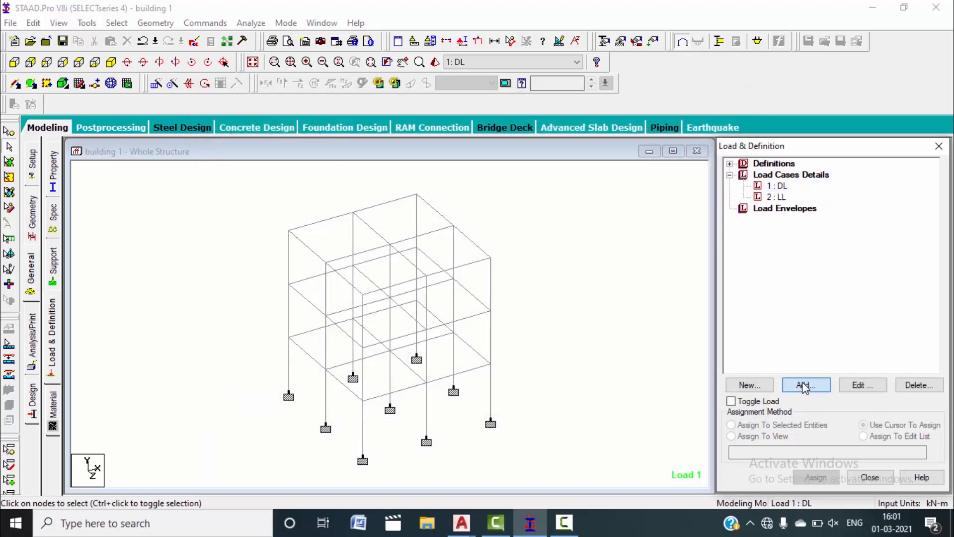
{"action": "left_click", "coordinate": [667, 470]}
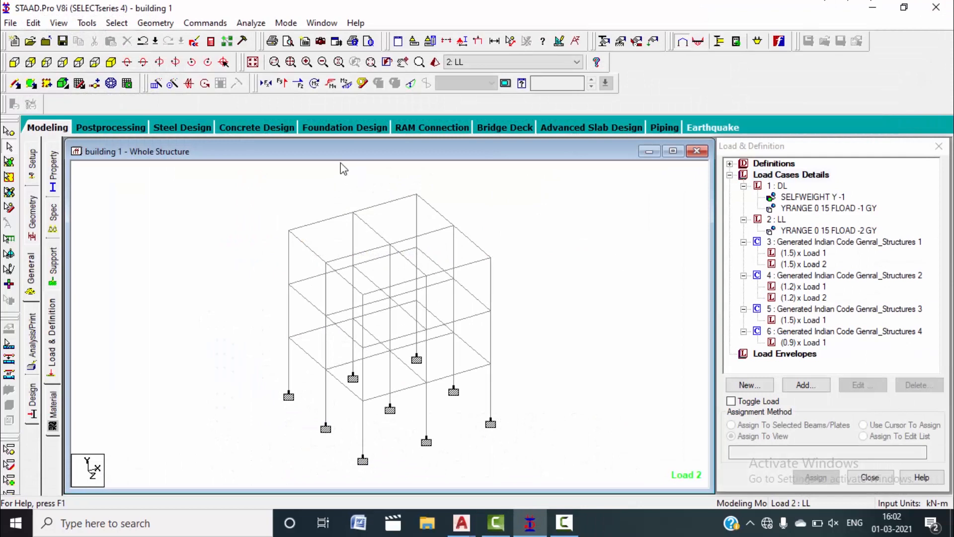
- Open the concrete design setup and select only Fc and Fymain as the IS456 design parameters
{"action": "left_click", "coordinate": [31, 399]}
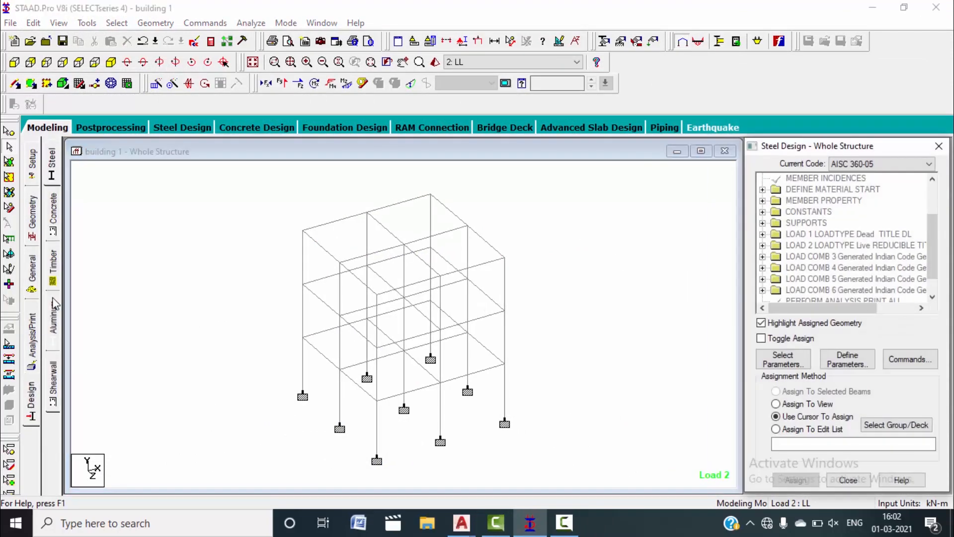
{"action": "left_click", "coordinate": [53, 224]}
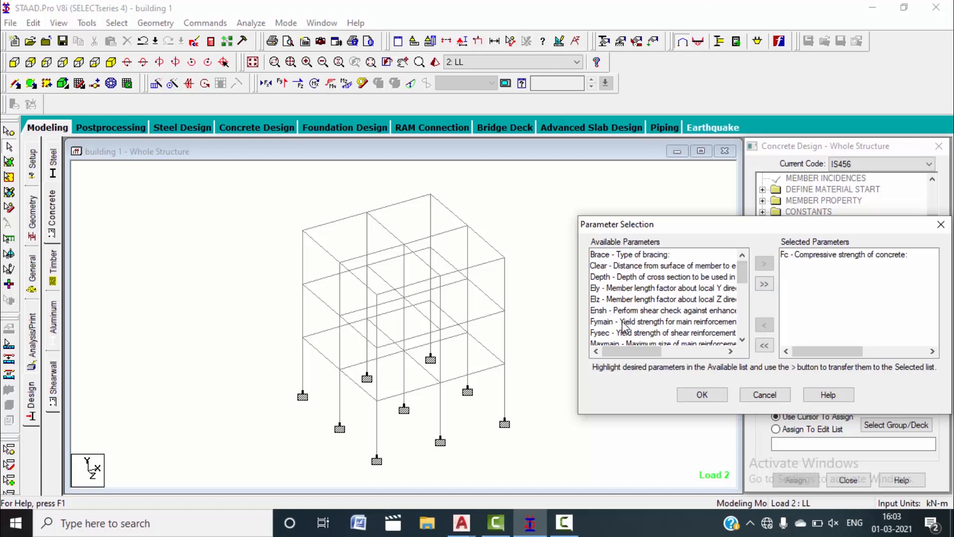
{"action": "left_click", "coordinate": [640, 322]}
{"action": "left_click", "coordinate": [765, 263]}
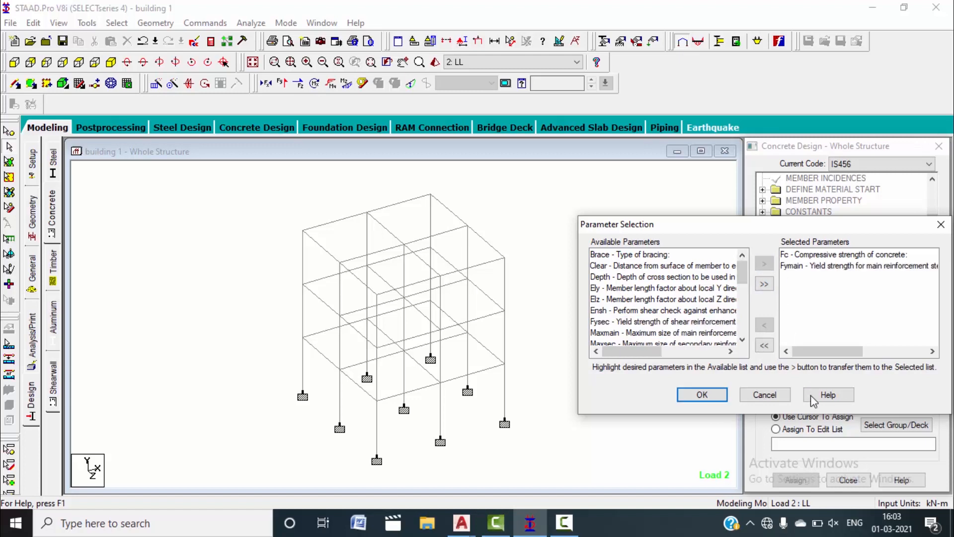
{"action": "left_click", "coordinate": [702, 395]}
- Define the design parameters FC as 25000 kN/m2 and FYMAIN as 415 kN/m2
{"action": "left_click", "coordinate": [845, 359]}
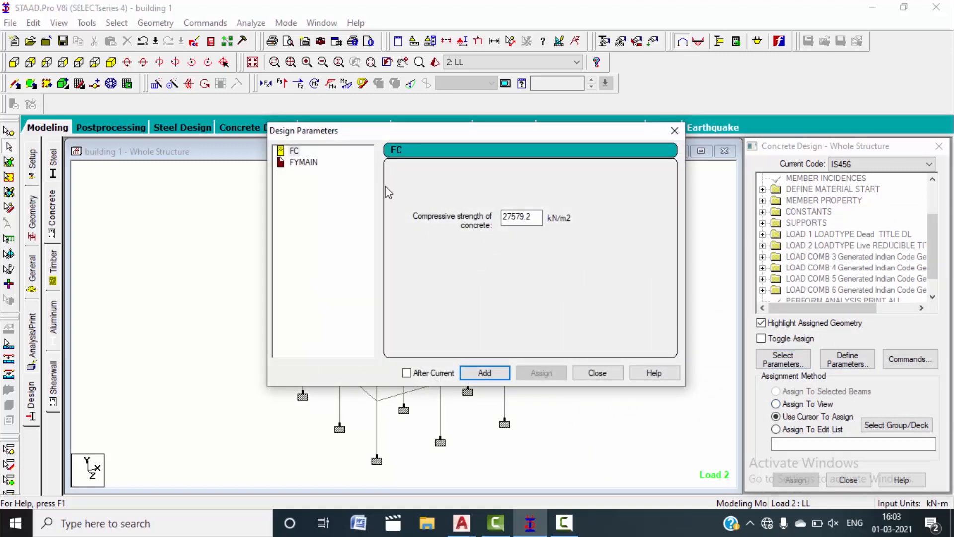
{"action": "double_click", "coordinate": [536, 217]}
{"action": "type", "text": "25000"}
{"action": "left_click", "coordinate": [478, 371]}
{"action": "left_click", "coordinate": [315, 164]}
{"action": "left_click_drag", "start_coordinate": [533, 218], "coordinate": [417, 217]}
{"action": "type", "text": "415"}
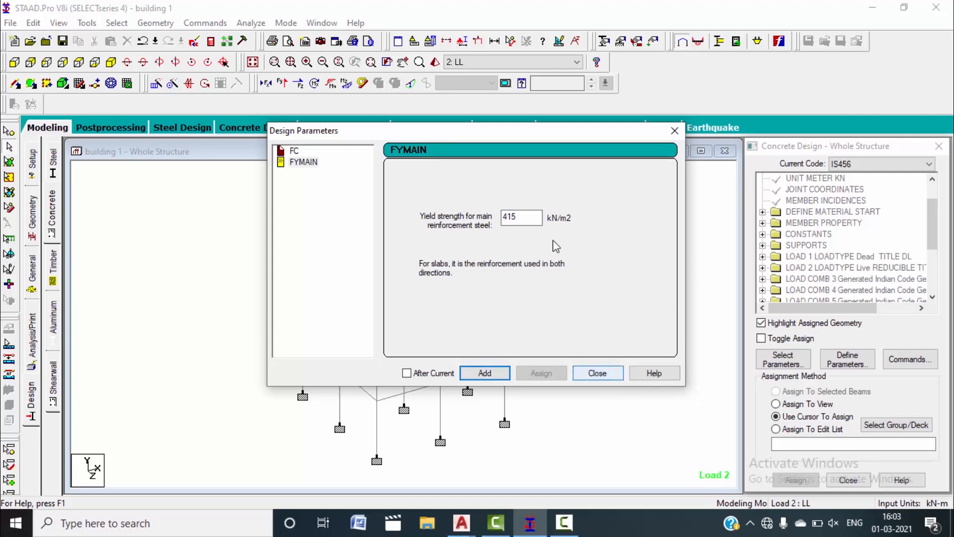
{"action": "left_click", "coordinate": [610, 377]}
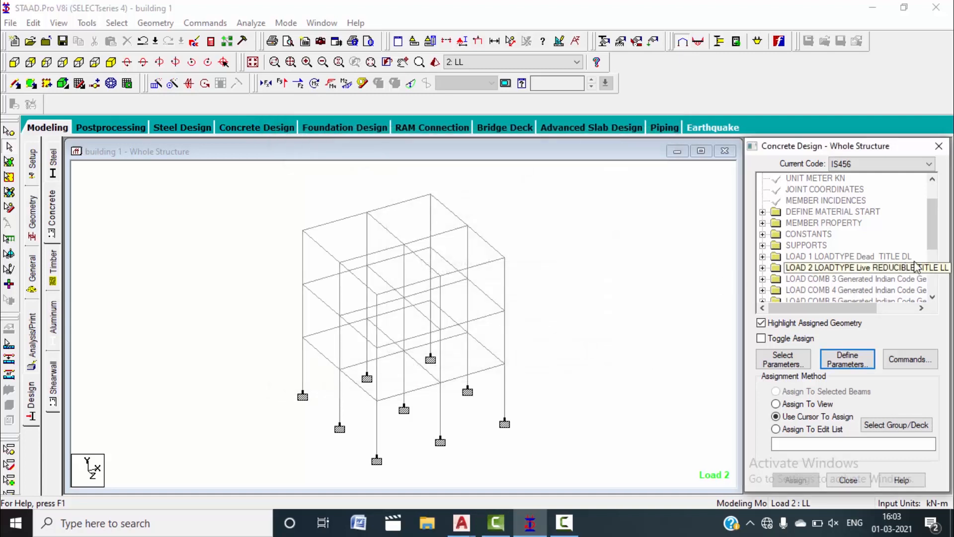
- Assign the FC 25000 parameter to all members in the view
{"action": "left_click_drag", "start_coordinate": [933, 237], "coordinate": [925, 310]}
{"action": "left_click", "coordinate": [823, 256]}
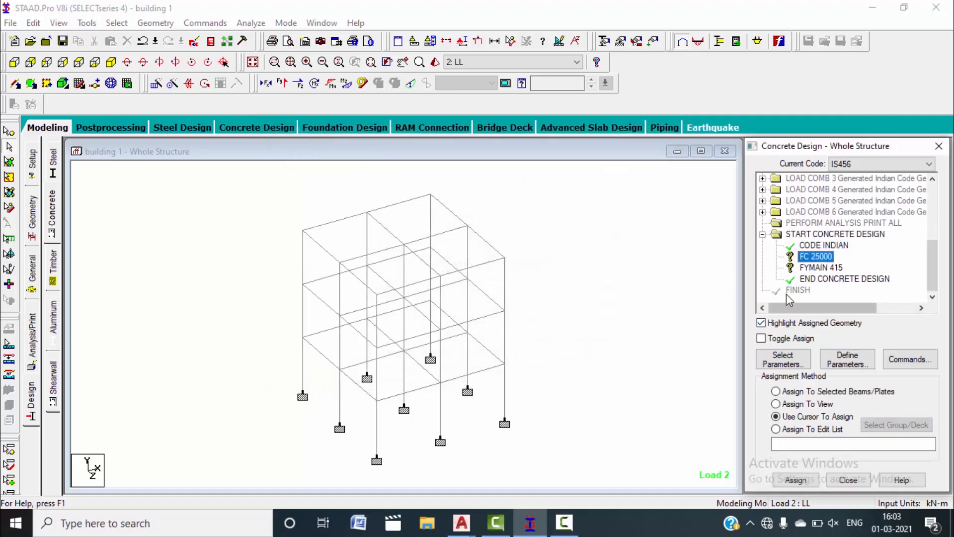
{"action": "left_click", "coordinate": [799, 405]}
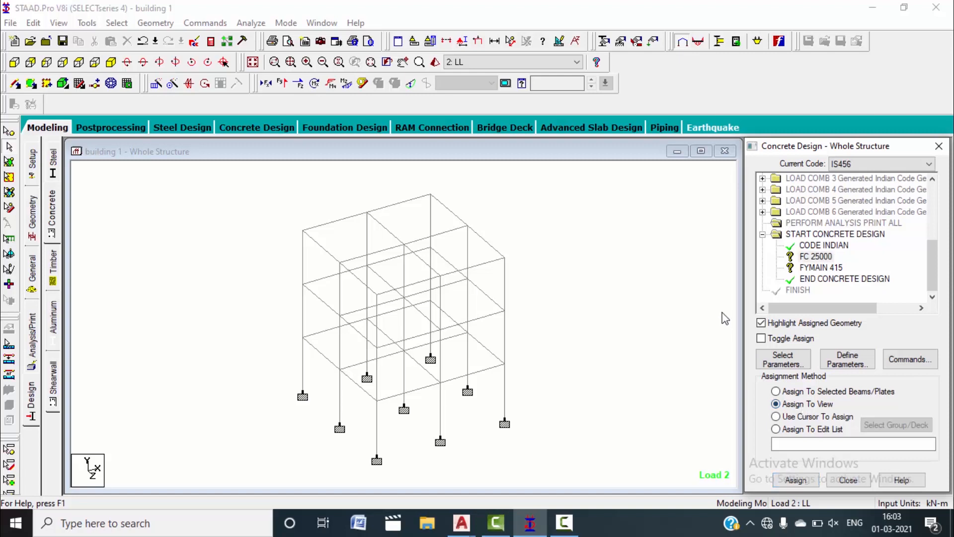
{"action": "left_click", "coordinate": [795, 480]}
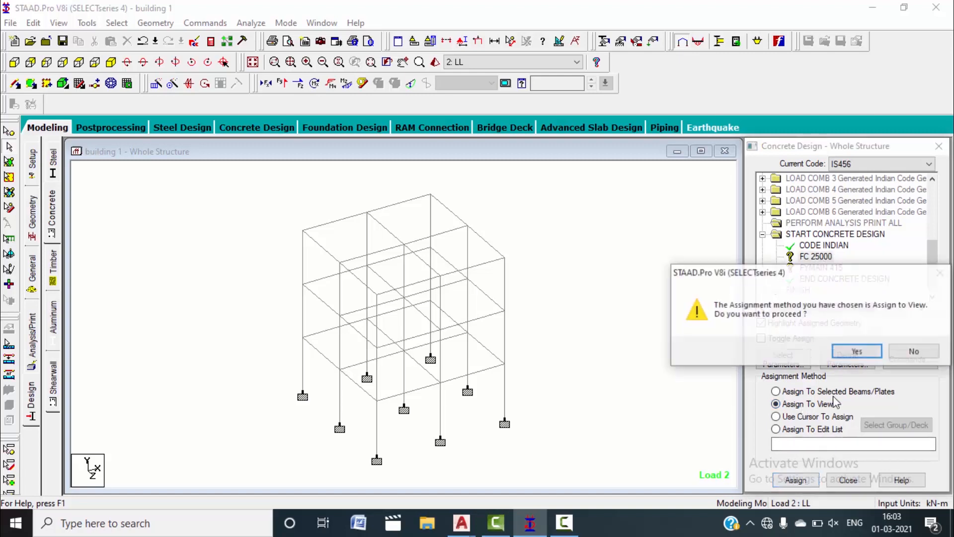
{"action": "left_click", "coordinate": [853, 351]}
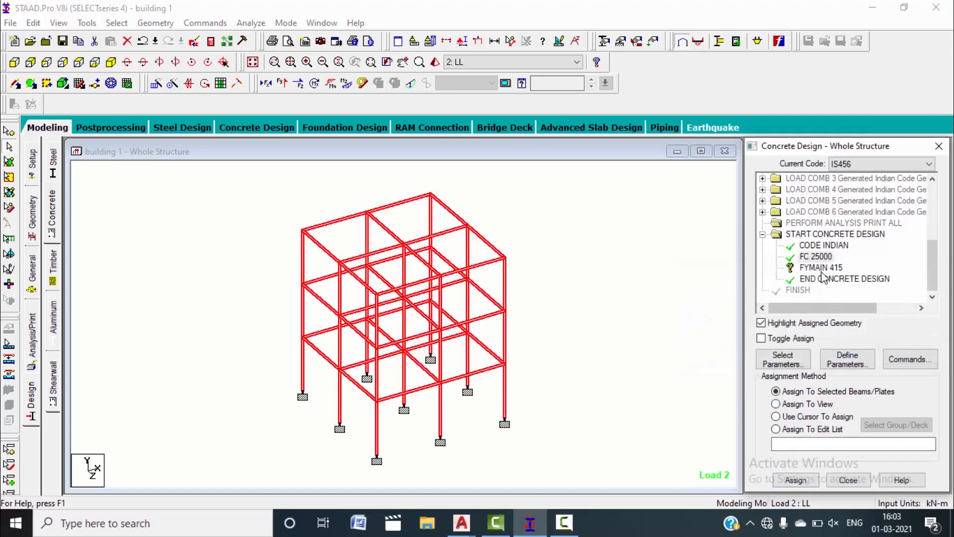
- Assign the FYMAIN 415 parameter to all members in the view
{"action": "left_click", "coordinate": [798, 405]}
{"action": "left_click", "coordinate": [795, 479]}
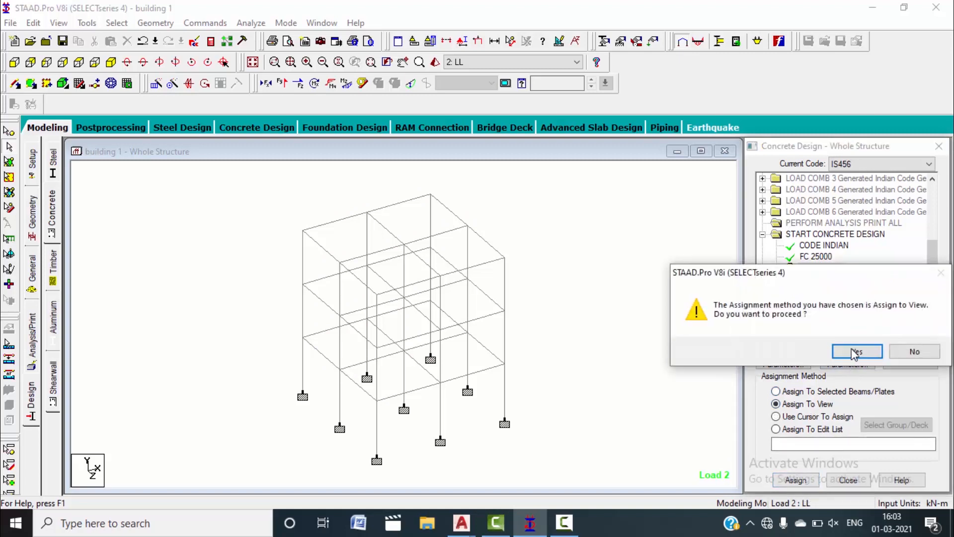
{"action": "left_click", "coordinate": [852, 351]}
- Add the DESIGN BEAM, DESIGN COLUMN and TAKE OFF commands to the concrete design
{"action": "left_click", "coordinate": [898, 366]}
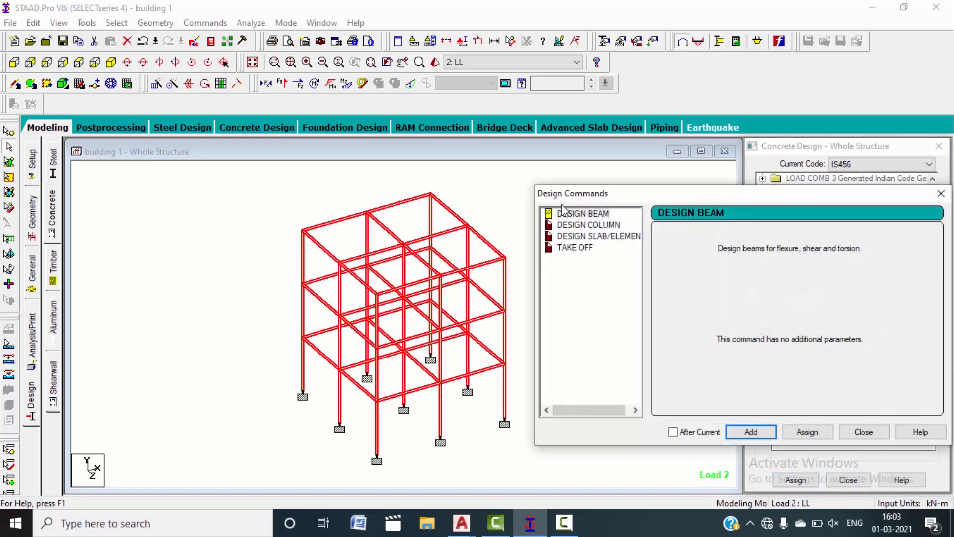
{"action": "left_click", "coordinate": [738, 432]}
{"action": "left_click", "coordinate": [588, 224]}
{"action": "left_click", "coordinate": [750, 431]}
{"action": "left_click", "coordinate": [863, 431]}
- Assign the DESIGN BEAM command to the horizontal beams of all three floor levels, and clear the selection
{"action": "left_click_drag", "start_coordinate": [934, 243], "coordinate": [935, 293]}
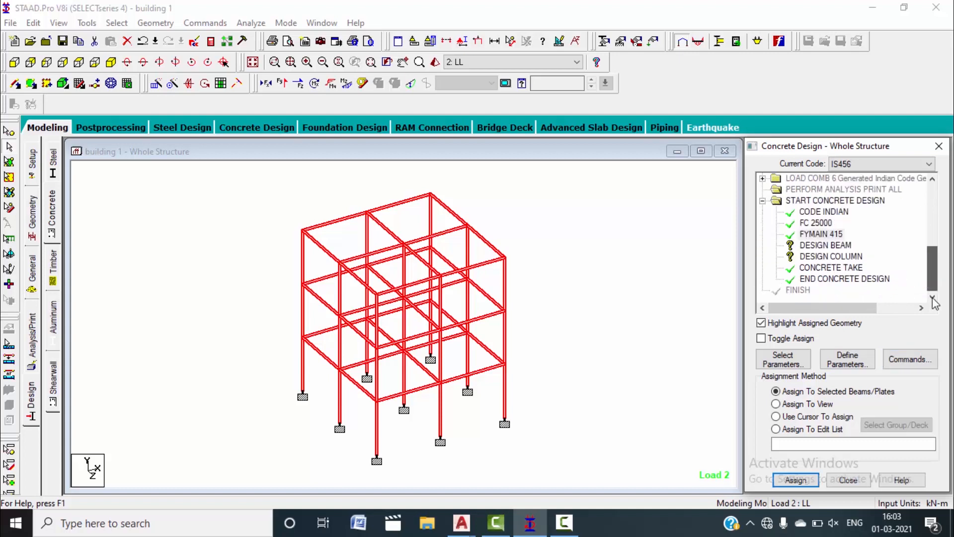
{"action": "left_click", "coordinate": [825, 245]}
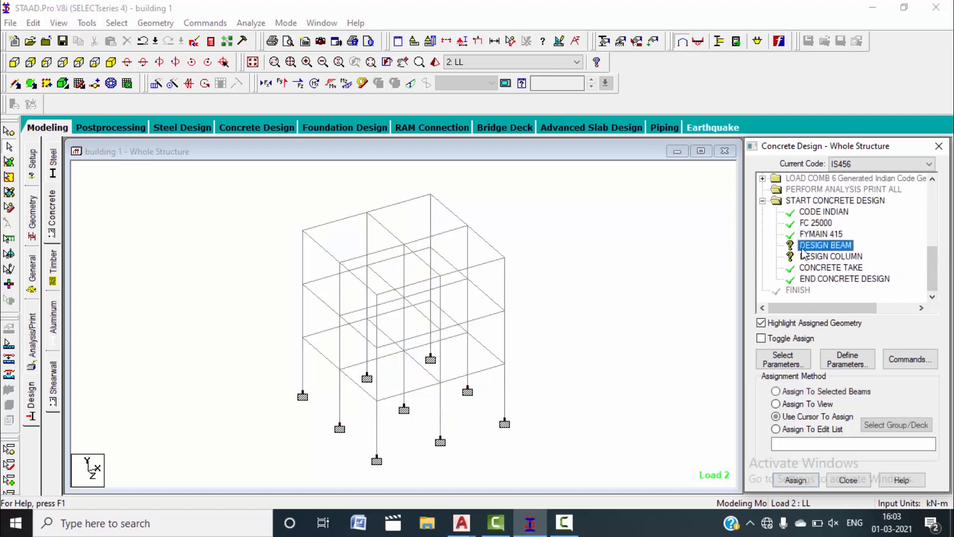
{"action": "left_click", "coordinate": [14, 61]}
{"action": "left_click_drag", "start_coordinate": [286, 183], "coordinate": [546, 206]}
{"action": "left_click_drag", "start_coordinate": [287, 269], "coordinate": [542, 294], "text": "ctrl"}
{"action": "left_click_drag", "start_coordinate": [287, 355], "coordinate": [541, 381], "text": "ctrl"}
{"action": "left_click", "coordinate": [110, 61]}
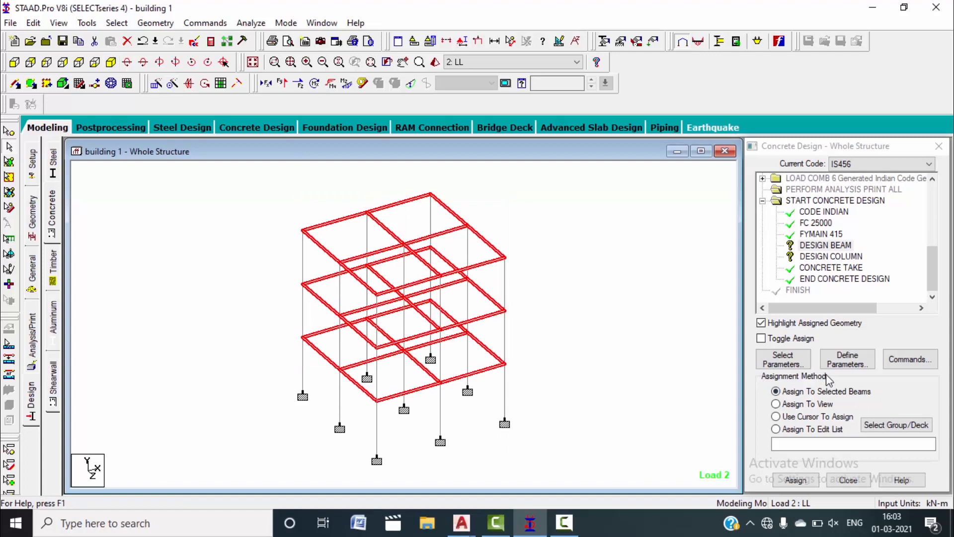
{"action": "left_click", "coordinate": [799, 481]}
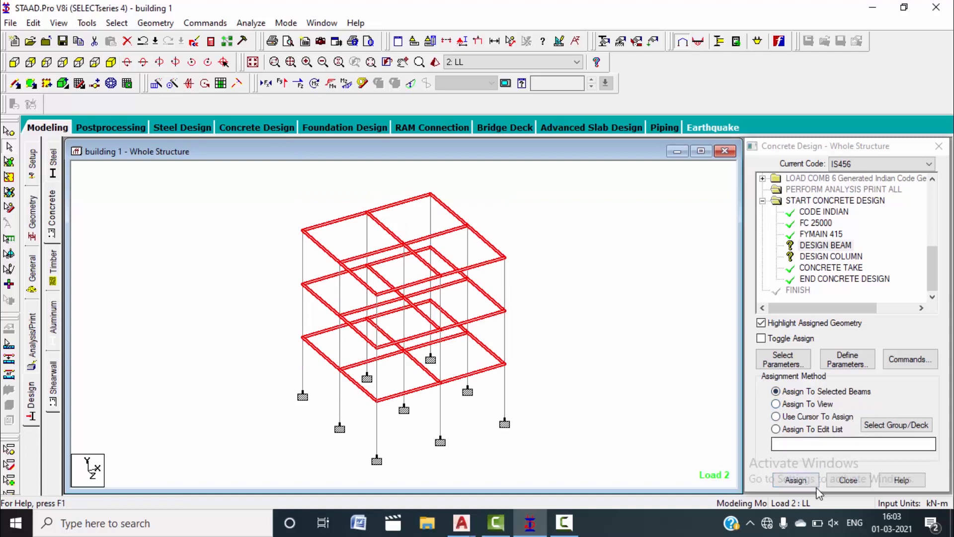
{"action": "left_click", "coordinate": [795, 479]}
{"action": "left_click", "coordinate": [857, 353]}
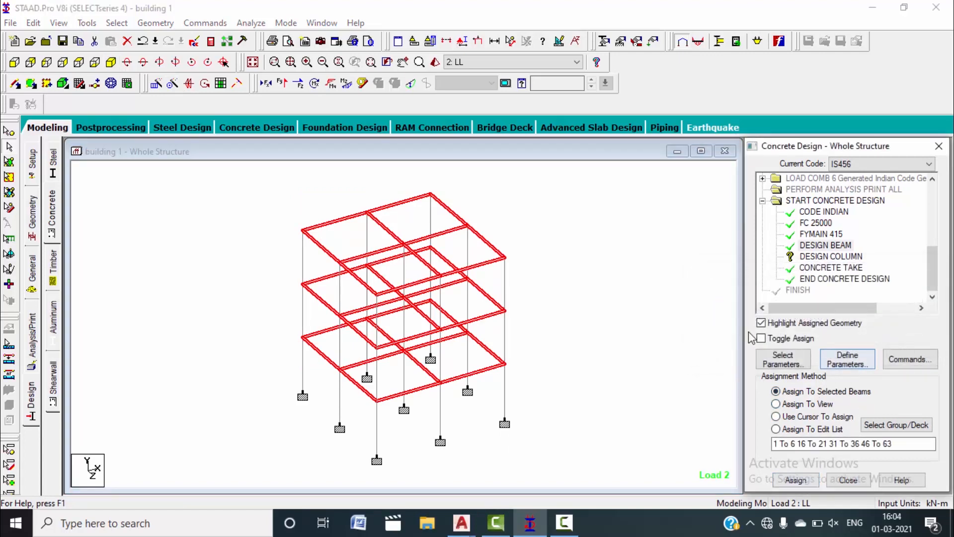
{"action": "left_click", "coordinate": [636, 307]}
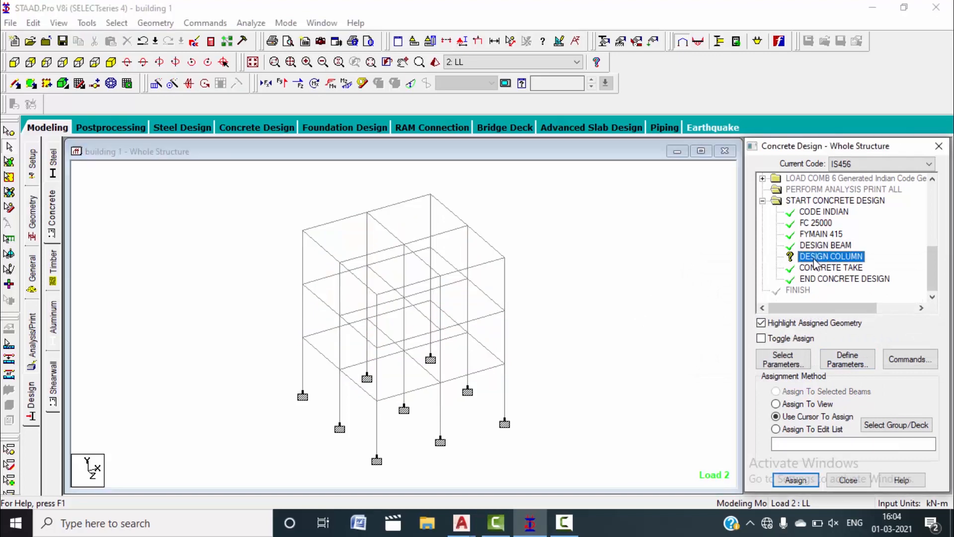